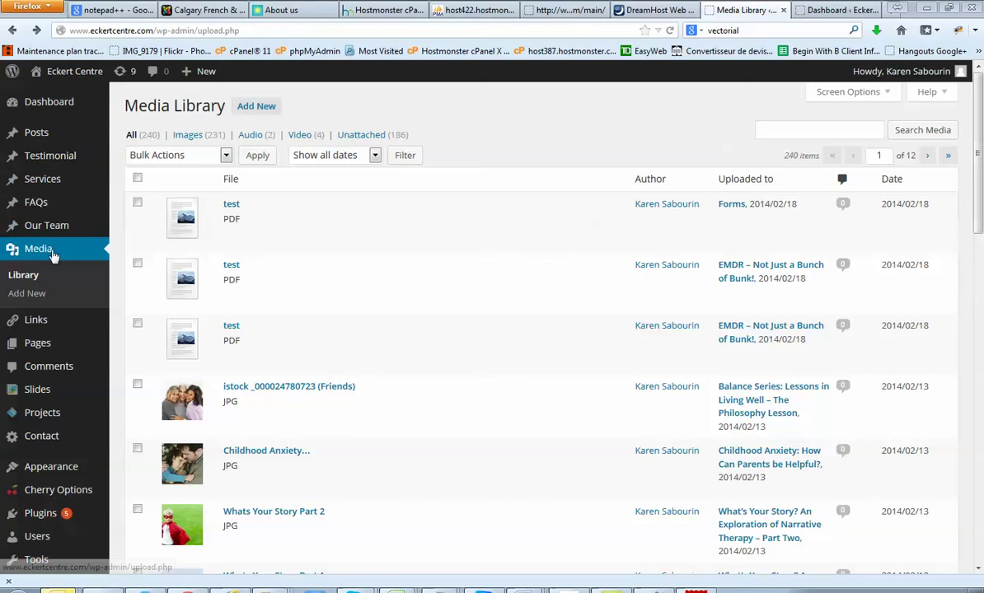
click(36, 297)
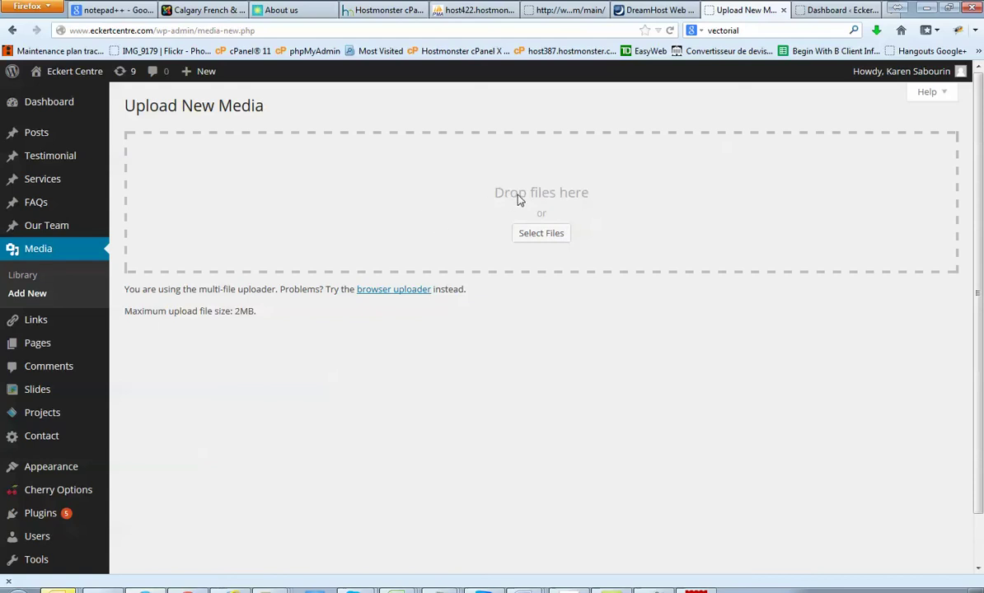
click(37, 282)
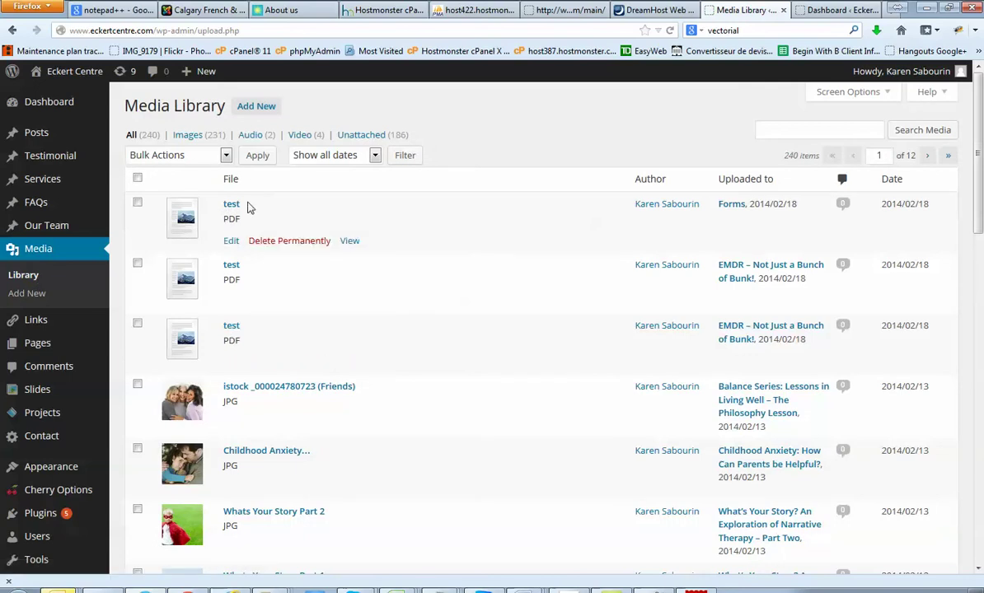
mouse_move(234, 247)
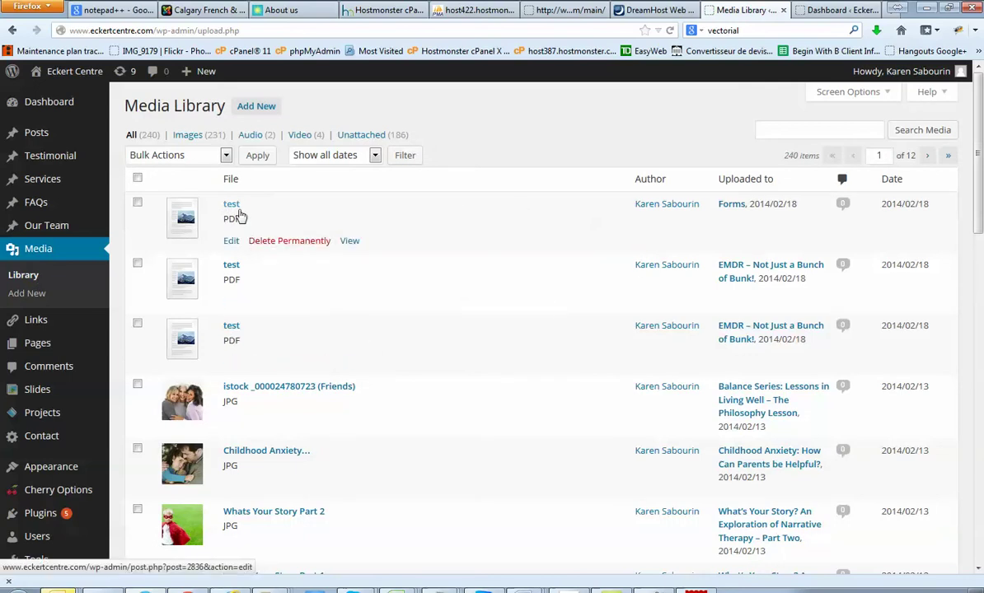
mouse_move(235, 222)
click(233, 243)
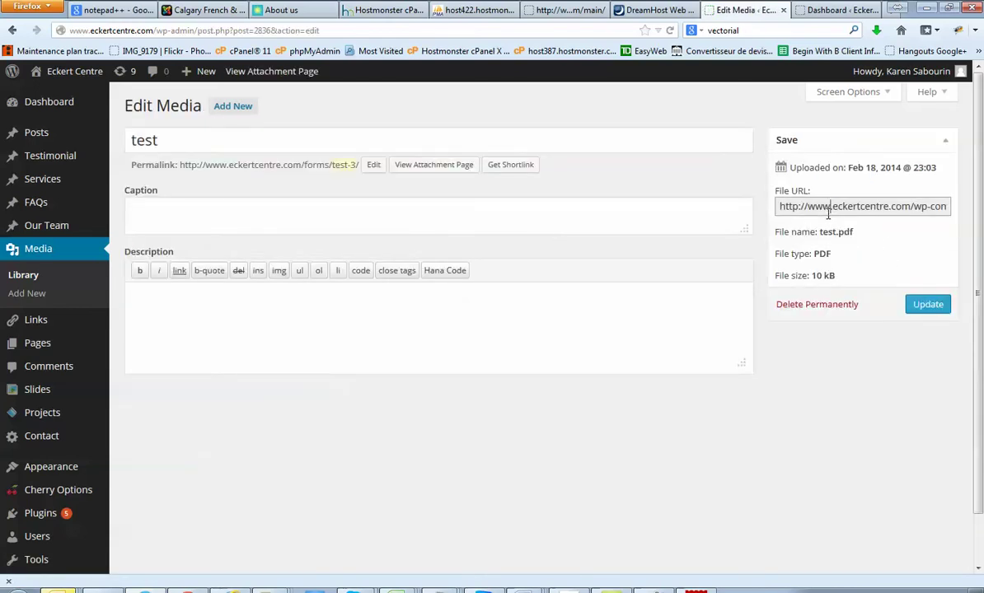
Copy the newest test PDF's full file URL from its Edit Media page
double_click(827, 207)
click(819, 213)
triple_click(797, 213)
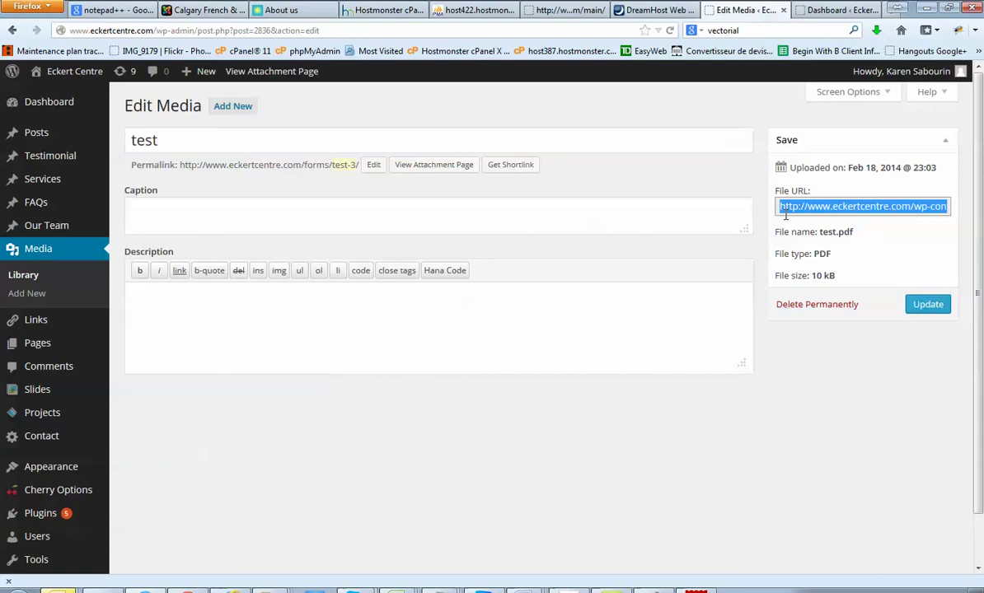
click(18, 590)
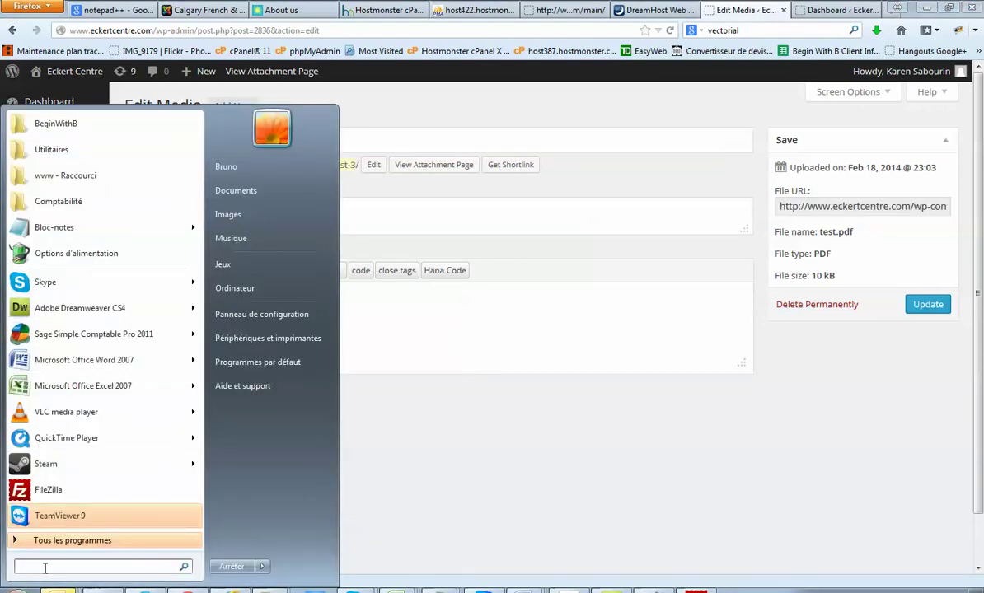
Paste the test PDF's URL ending in uploads/2013/09/test.pdf into a new Notepad note
text(note)
click(64, 92)
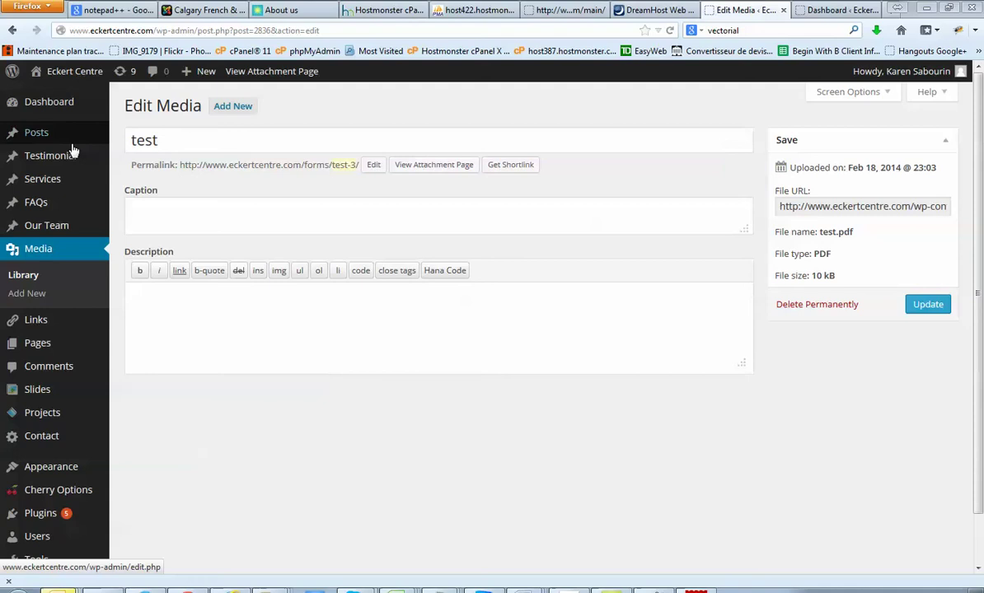
drag(299, 30, 418, 236)
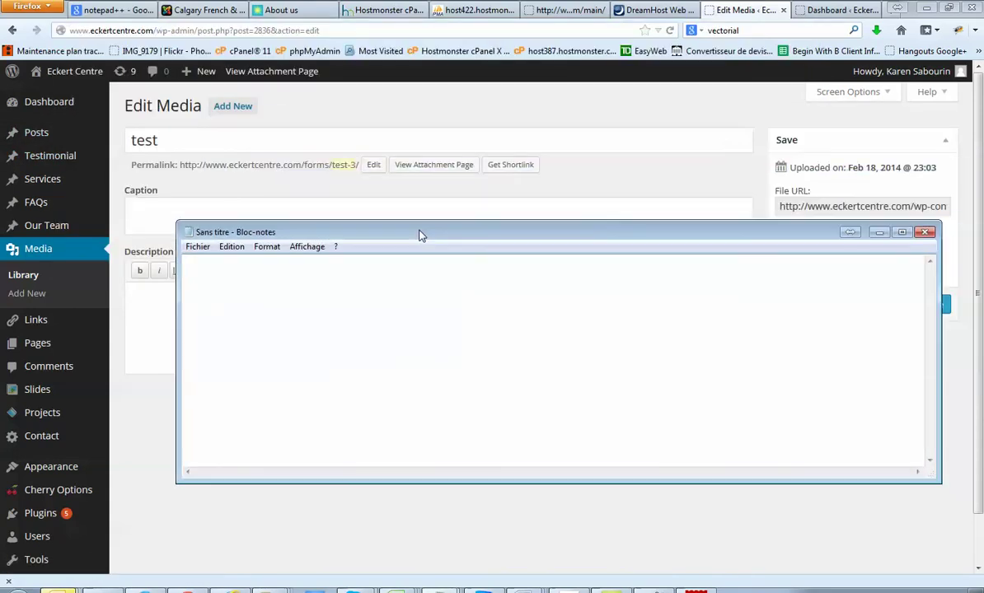
text(http://www.eckertcentre.com/wp-content/uploads/2013/09/test.pdf)
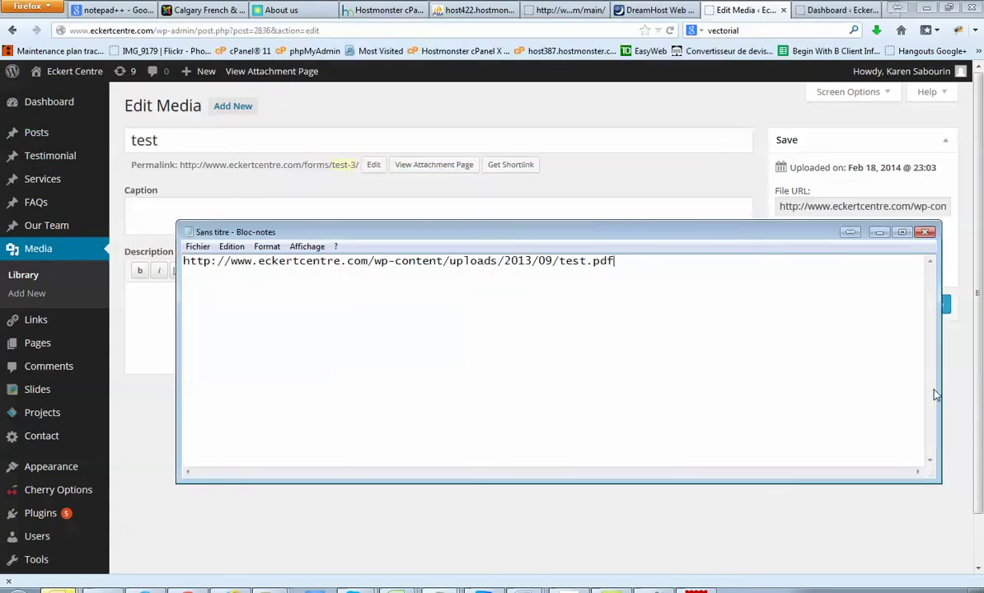
drag(938, 388, 746, 391)
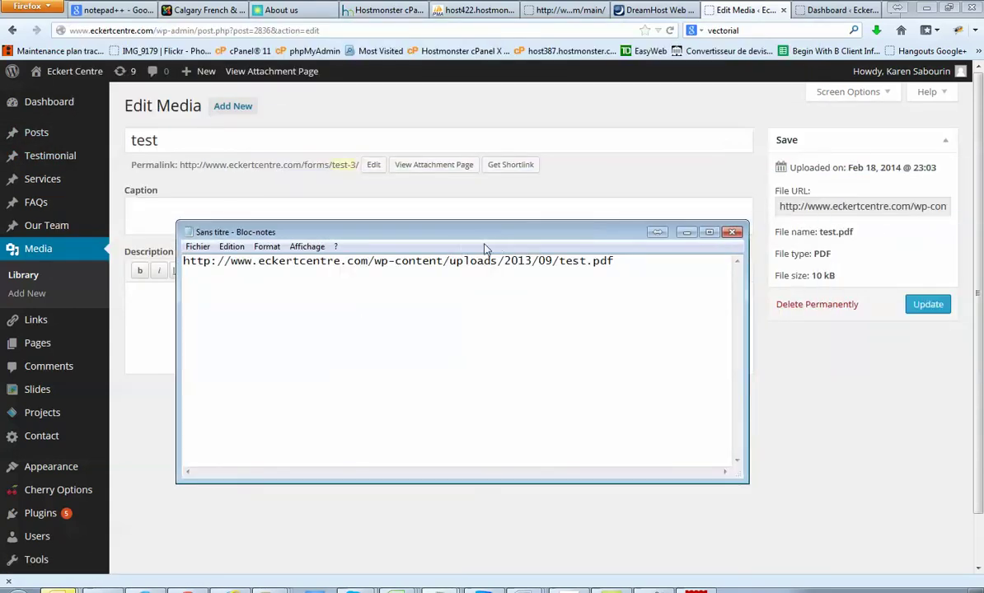
key(alt+Tab)
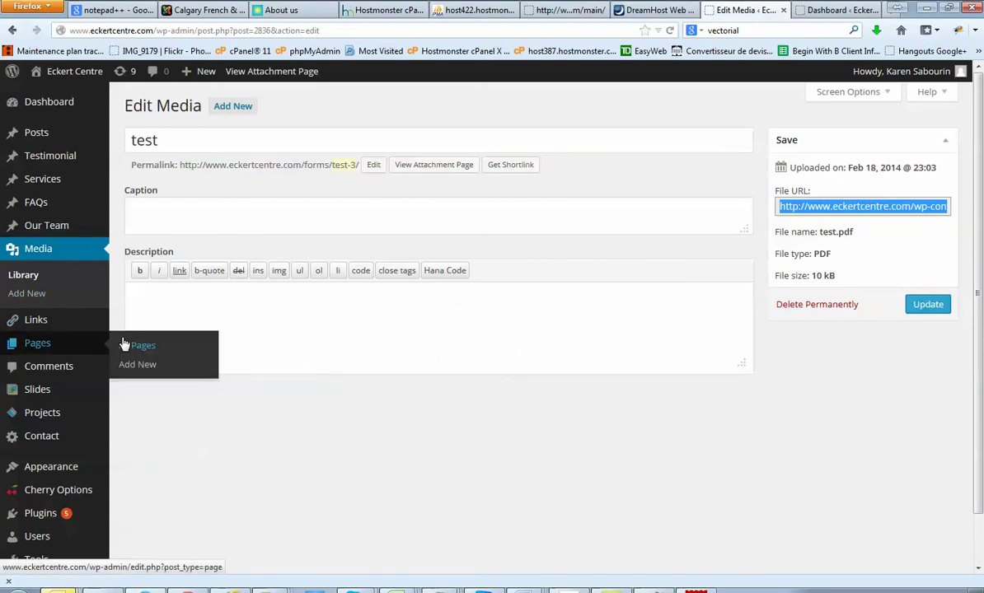
Search the site's pages for 'events' and open the Events page in the editor
mouse_move(37, 342)
click(113, 350)
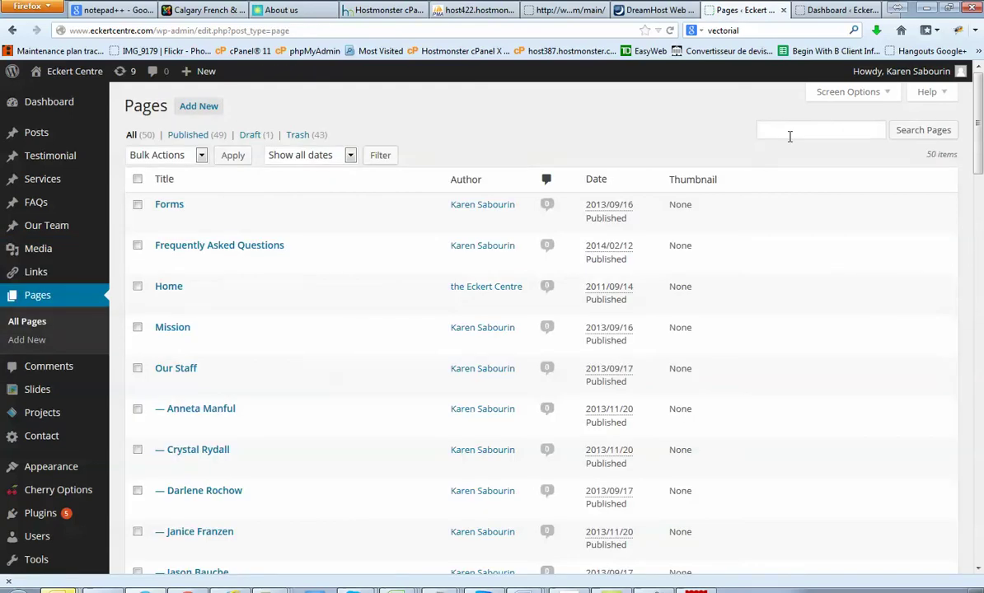
click(781, 132)
text(events)
key(Return)
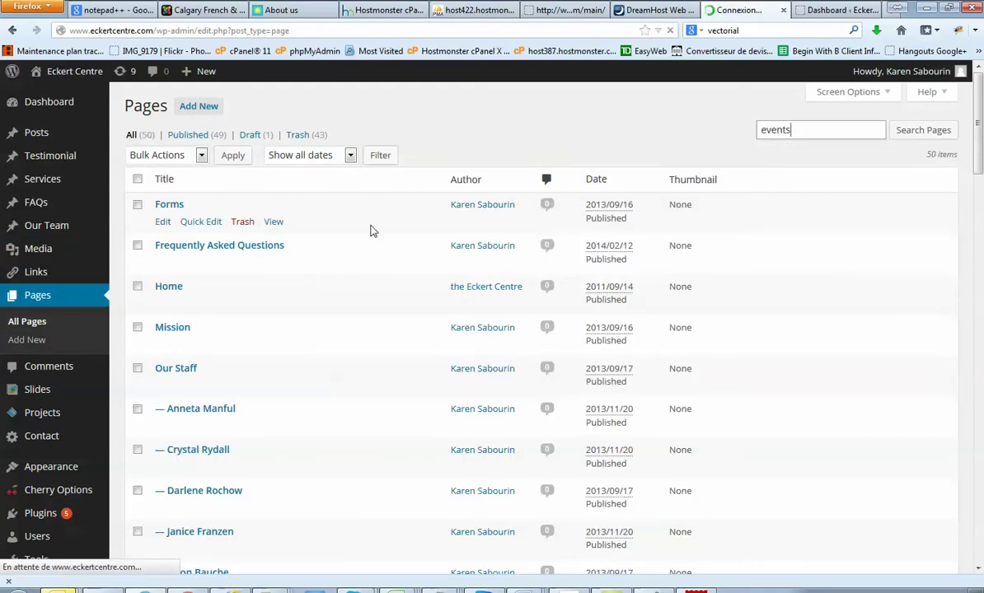
mouse_move(346, 214)
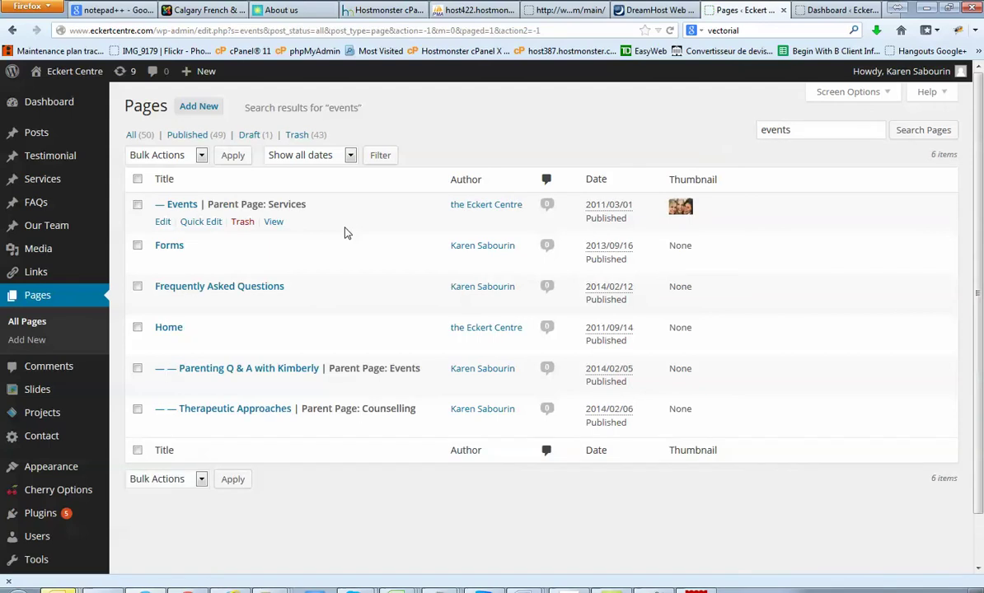
click(183, 206)
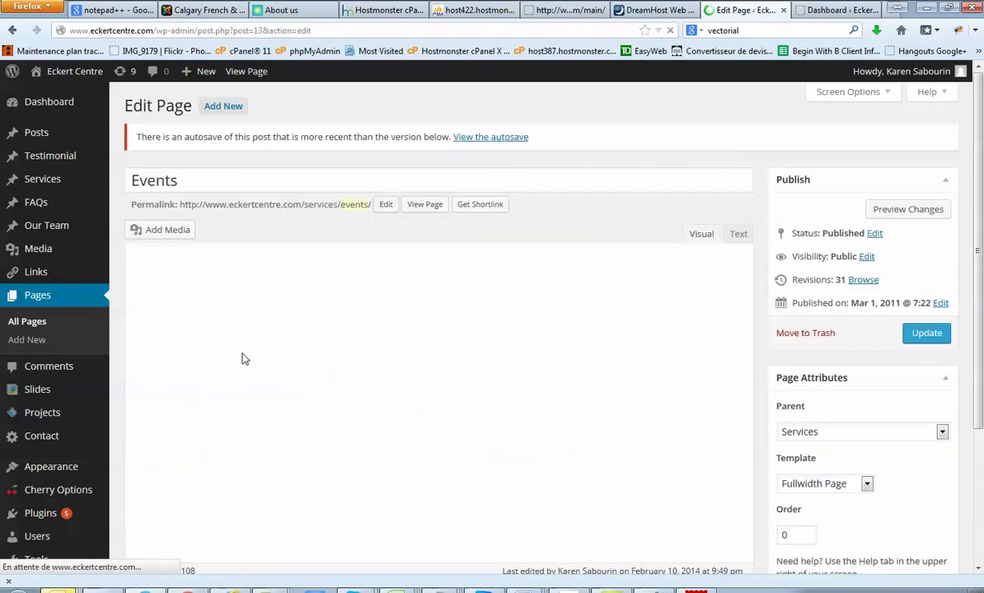
Duplicate the 'Parenting Q & A with Kimberly' bullet as a new second bullet
scroll(260, 369, down, 2)
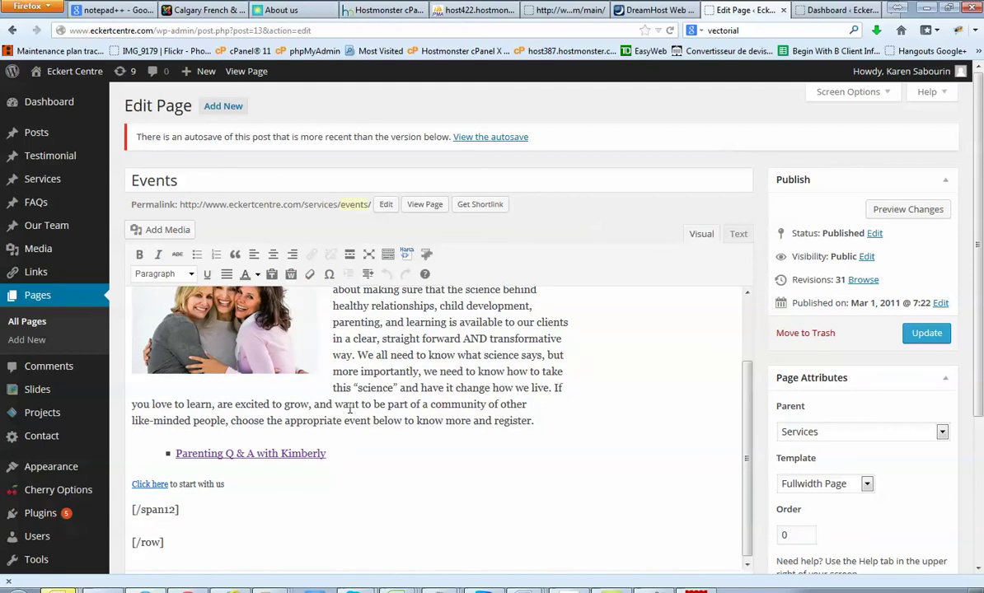
drag(328, 454, 172, 458)
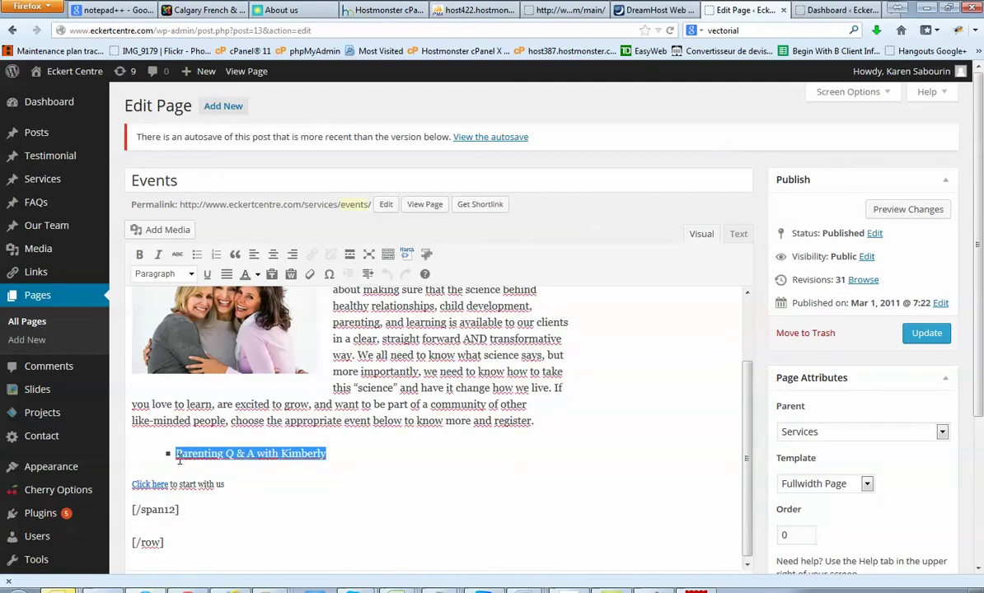
key(ctrl+c)
key(End)
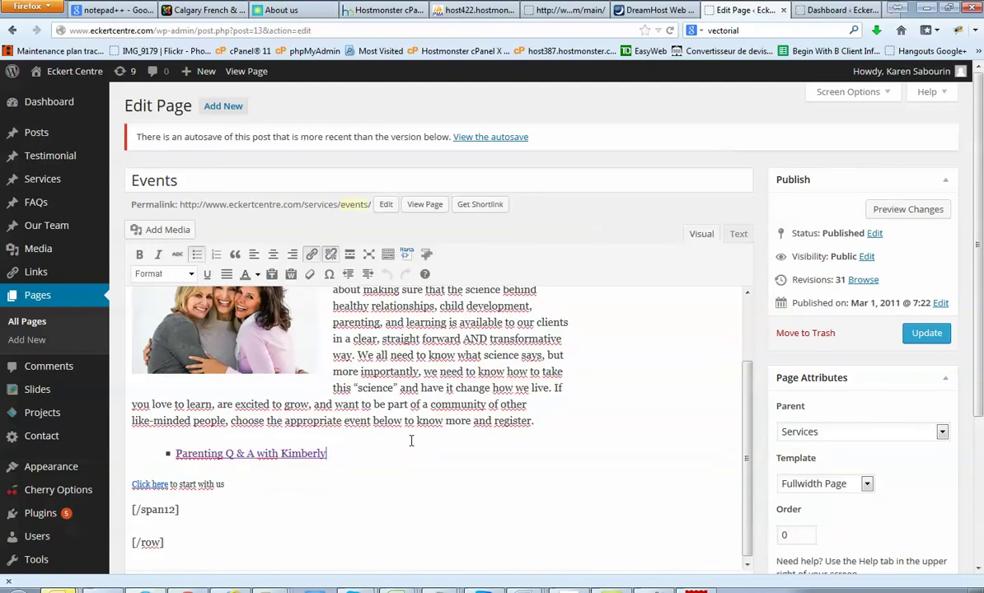
key(Return)
key(ctrl+v)
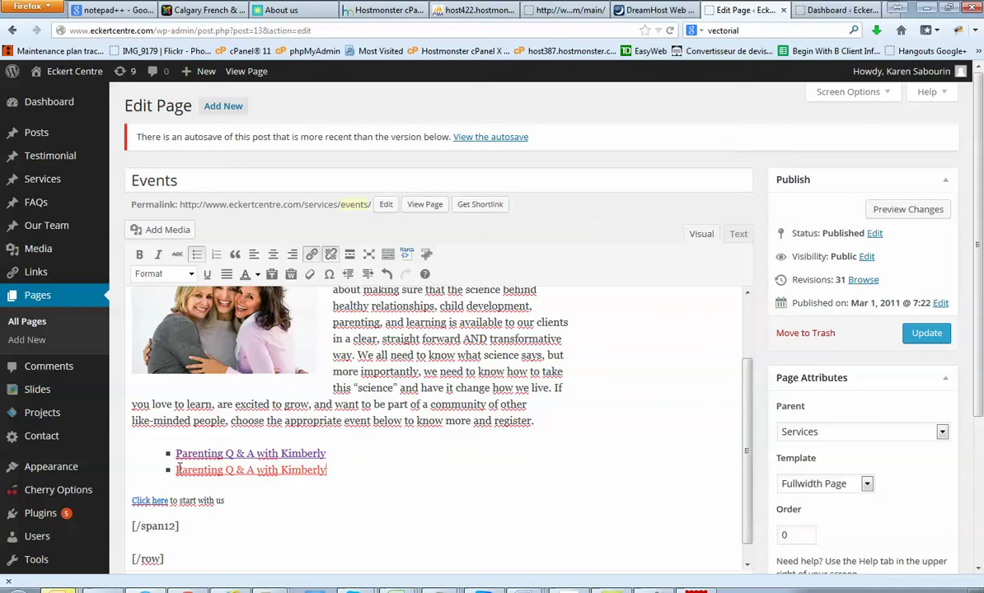
Retype the duplicated second bullet to read 'My Events'
drag(176, 469, 323, 472)
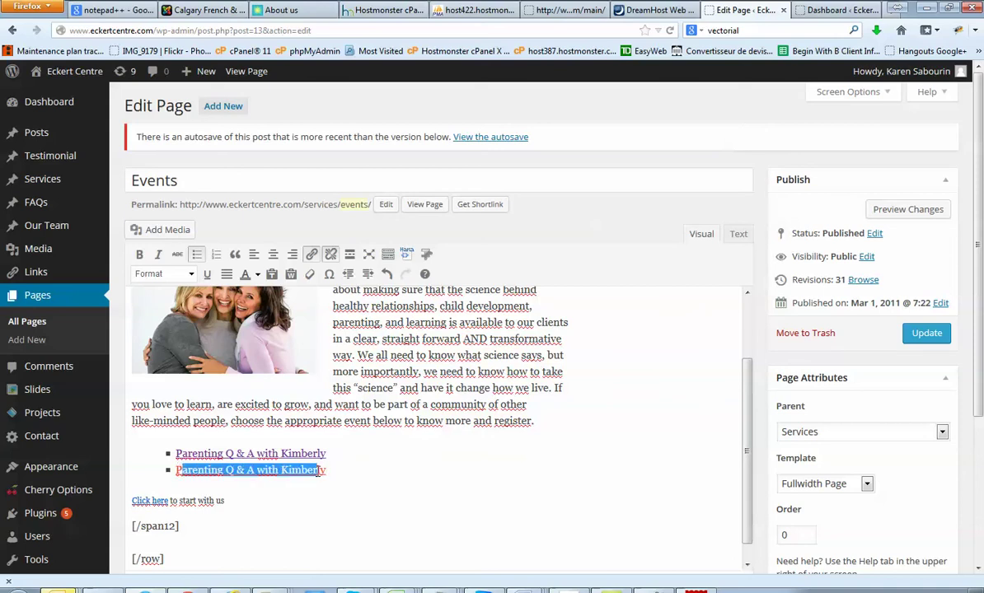
text(PMyy Eve)
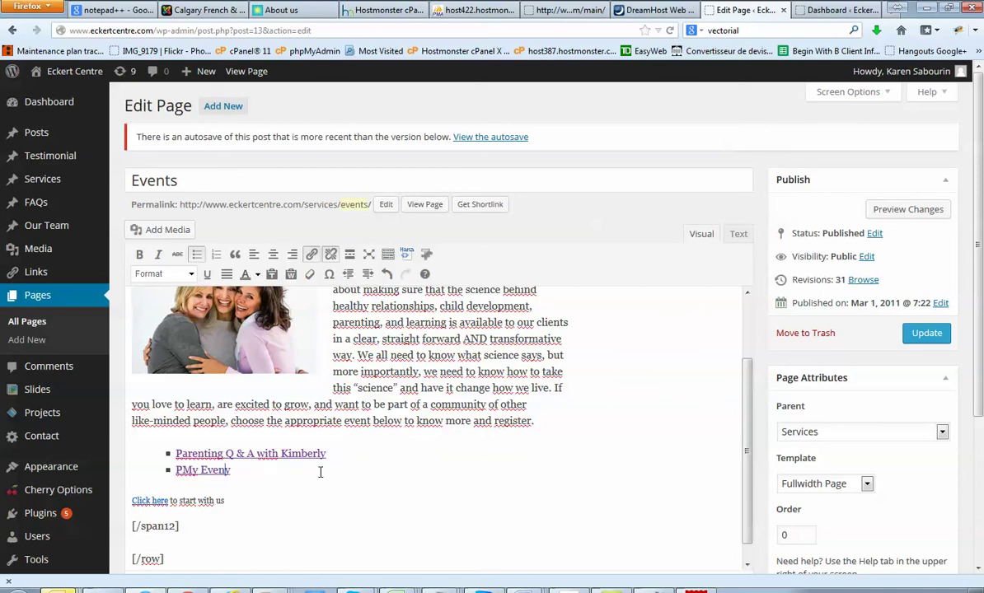
text(nts)
key(Home)
key(BackSpace)
Link 'My Events' to the test PDF's full URL copied from Notepad
click(311, 257)
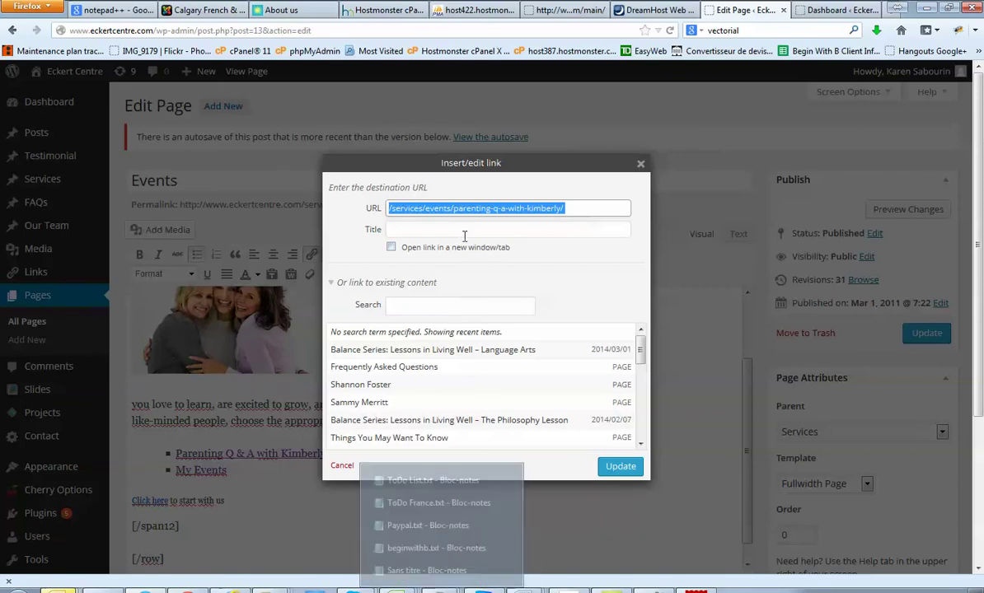
key(alt+Tab)
drag(648, 261, 183, 261)
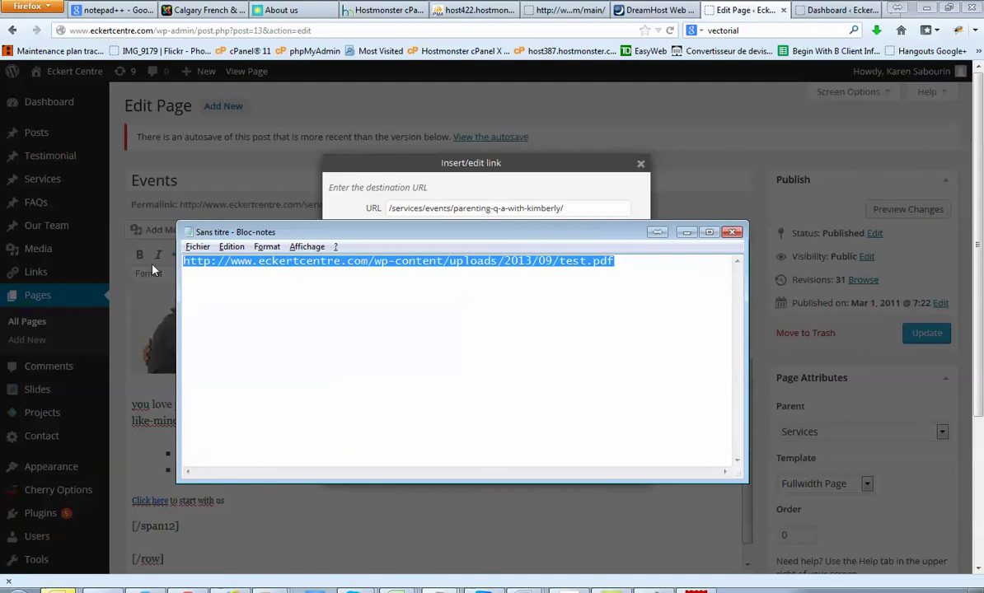
key(alt+Tab)
click(581, 208)
key(ctrl+a)
key(ctrl+v)
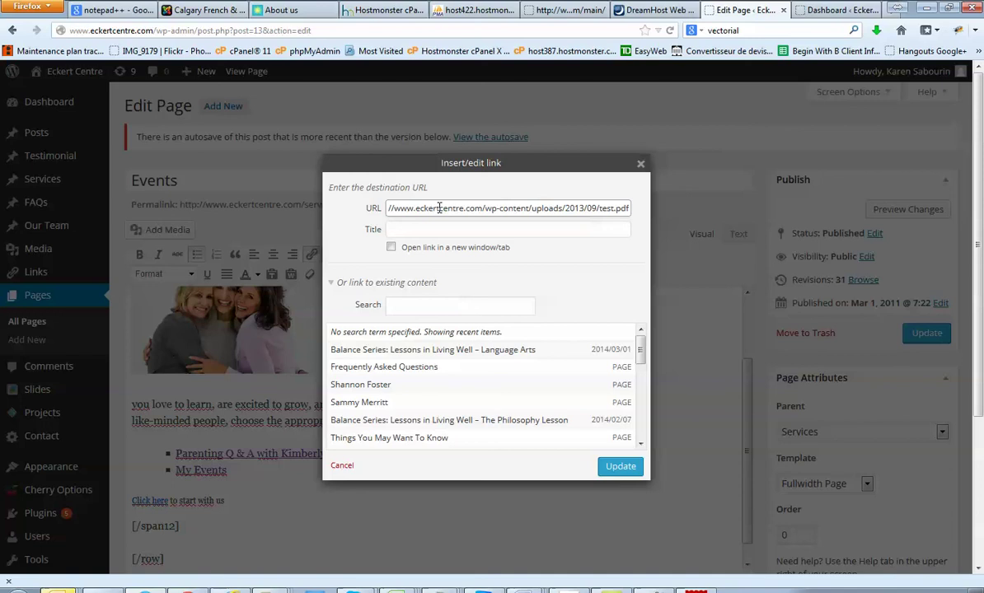
click(521, 209)
drag(485, 208, 380, 207)
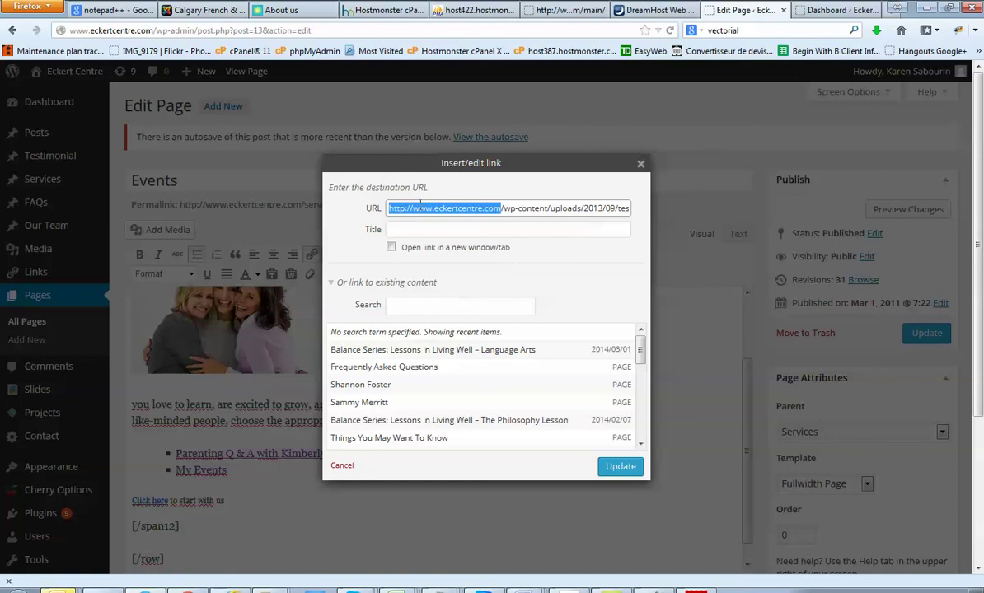
click(501, 209)
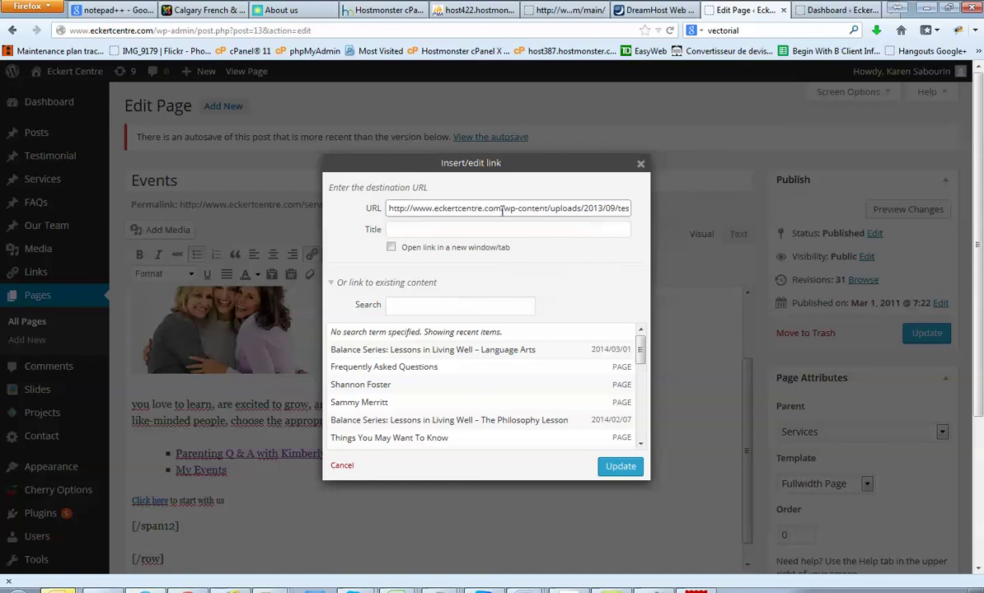
drag(501, 209, 387, 210)
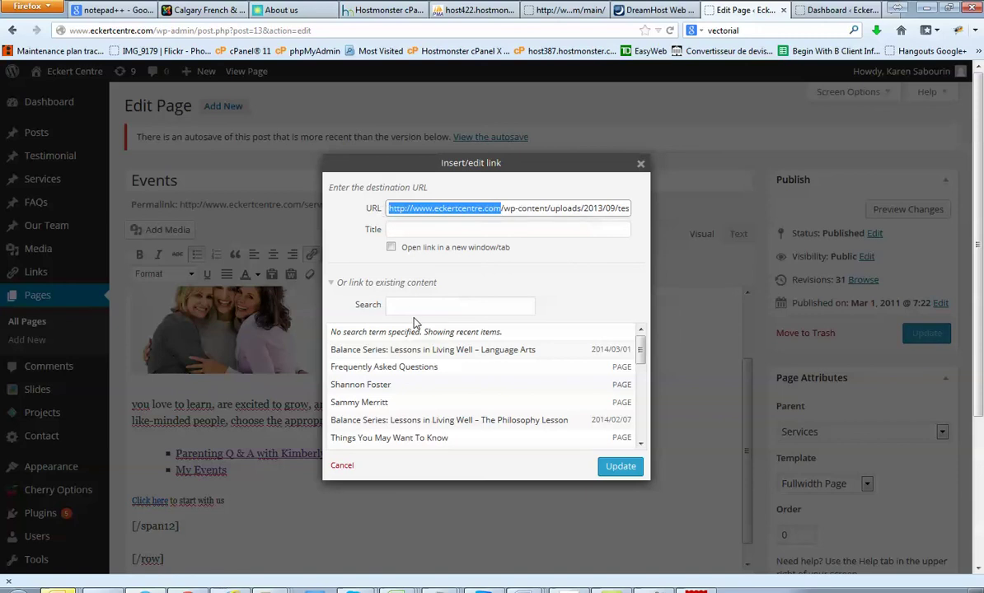
key(BackSpace)
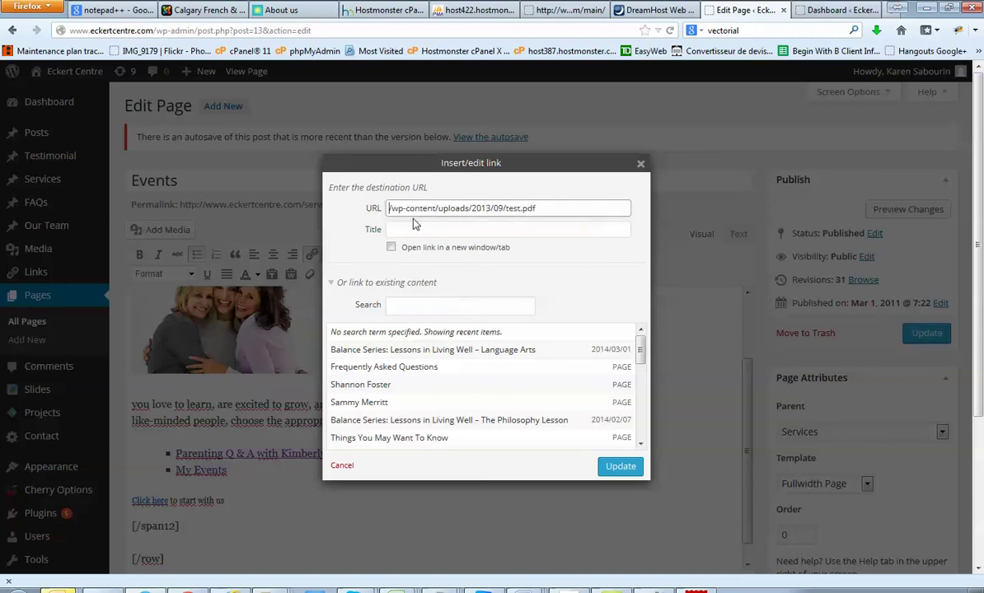
mouse_move(391, 208)
mouse_down()
mouse_move(548, 207)
mouse_move(390, 208)
mouse_up()
click(391, 208)
click(534, 239)
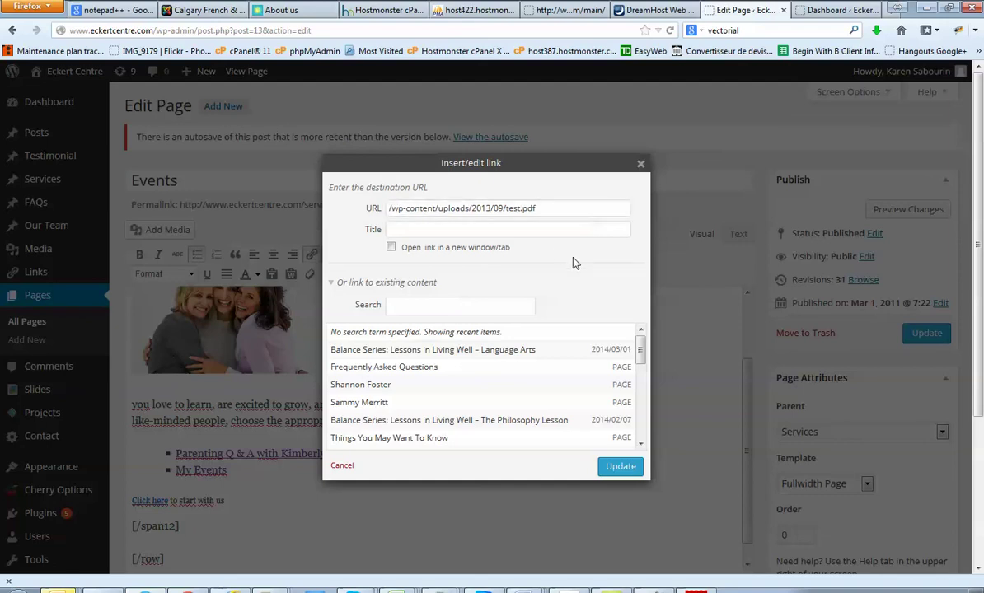
Set the My Events link to open in a new tab, apply it, and update the Events page
click(391, 249)
click(621, 467)
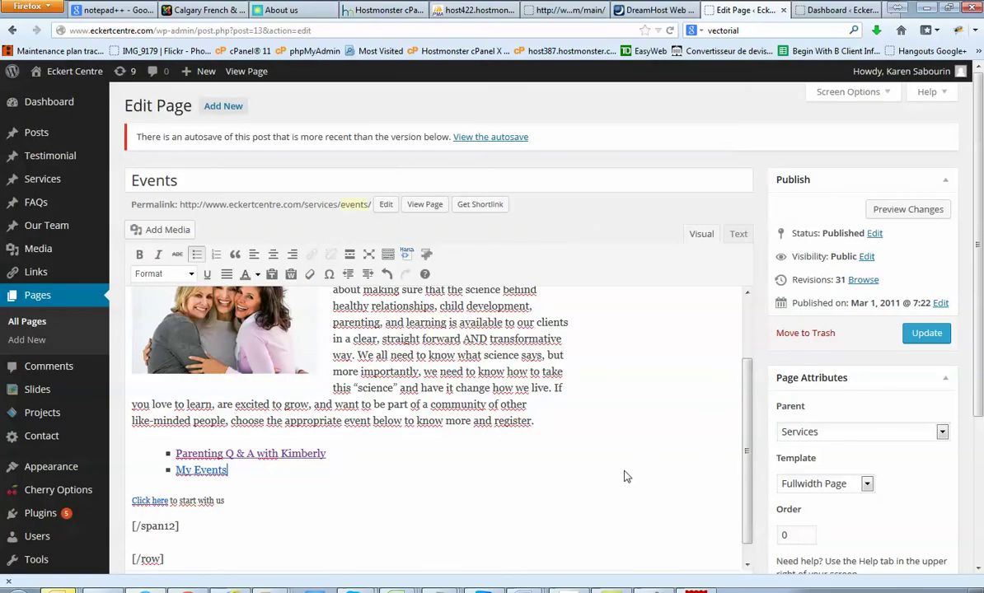
click(912, 332)
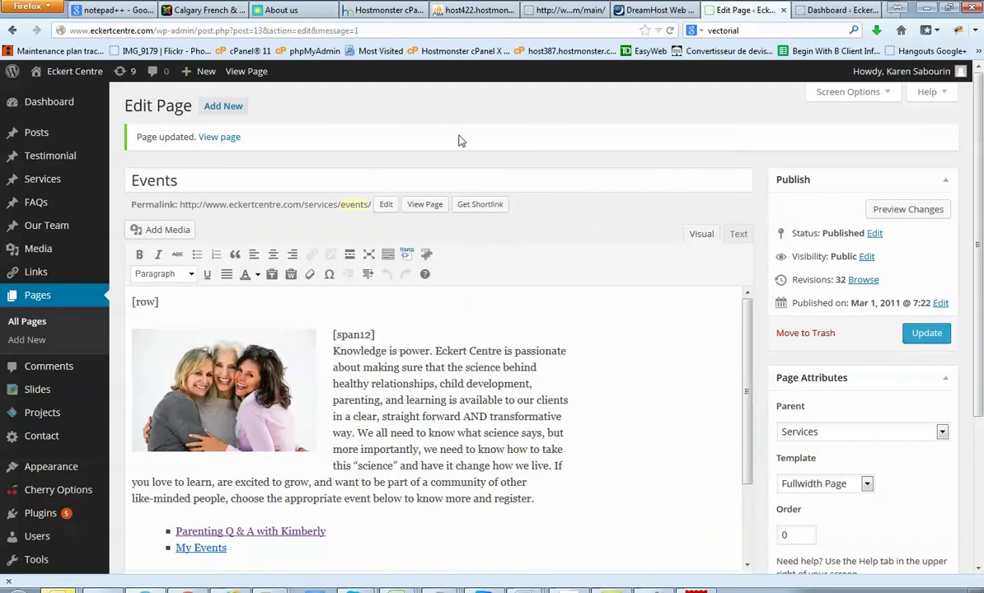
Test the My Events link on the live page, then close the opened test.pdf tab
click(424, 204)
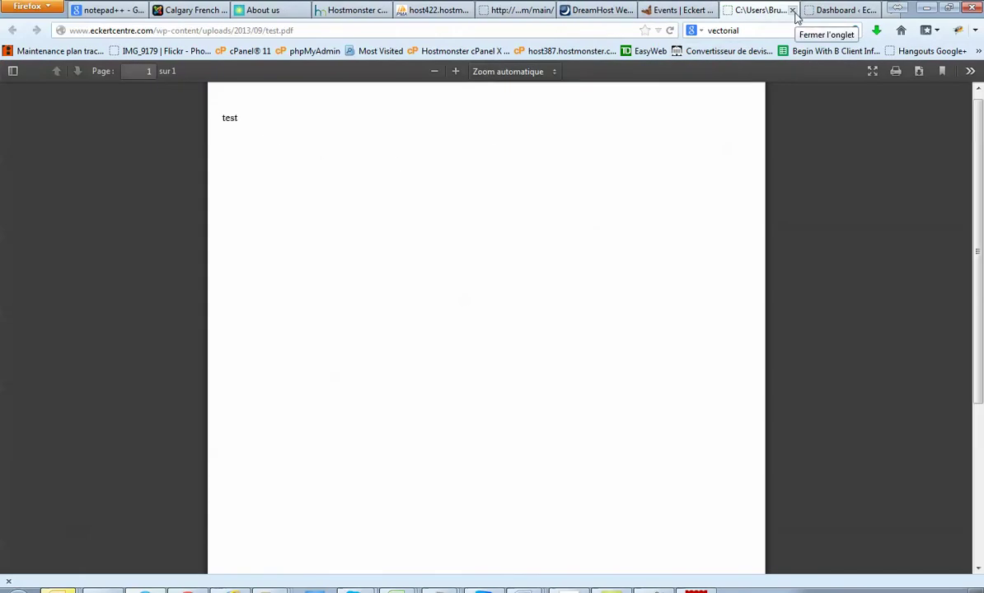
click(793, 11)
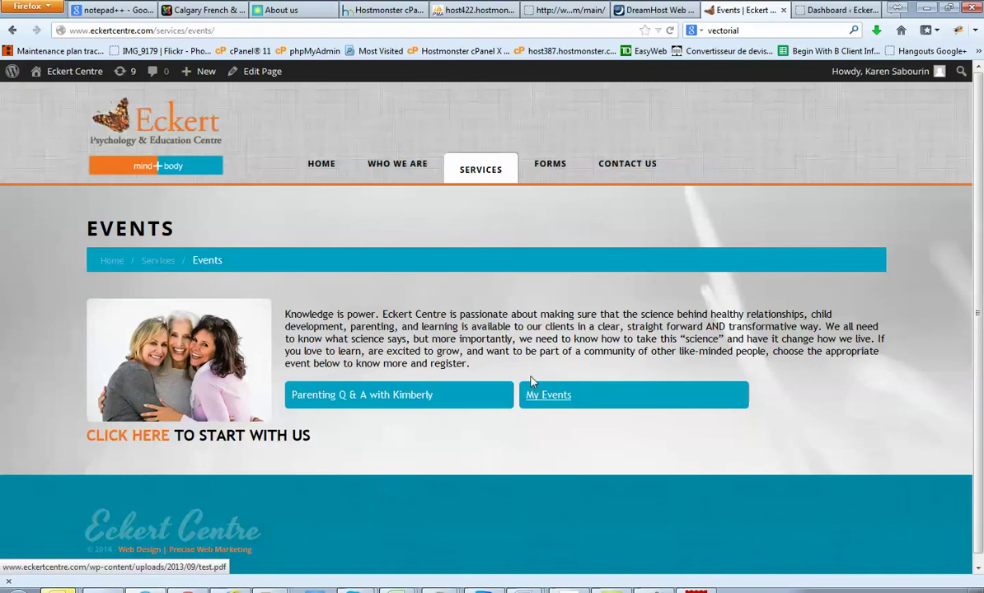